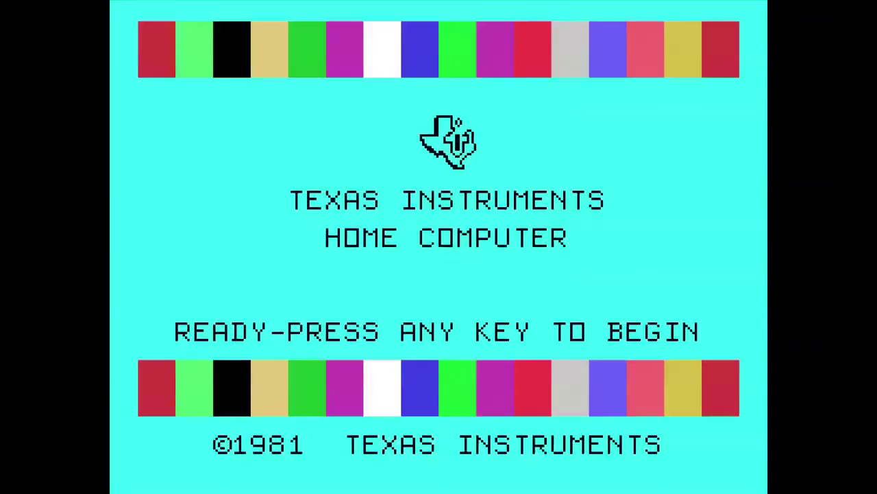
- Get past the TI-99/4A title screen to the program menu
key(space)
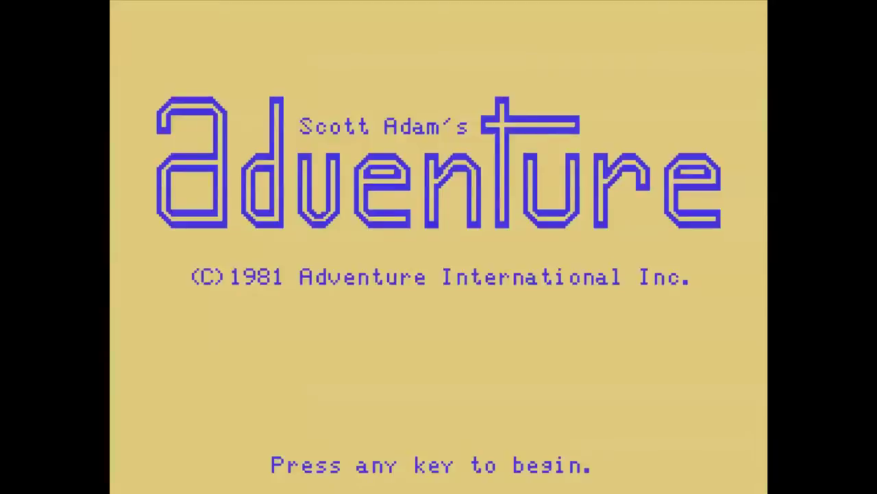
- Load the DSK1.SAVAGE adventure and enter LOOK HEAD to examine the stone head
key(Return)
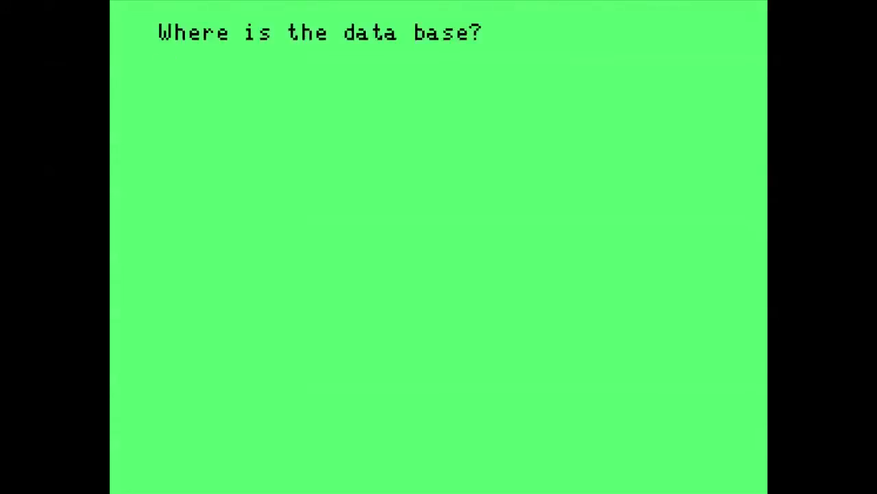
text(DSK1)
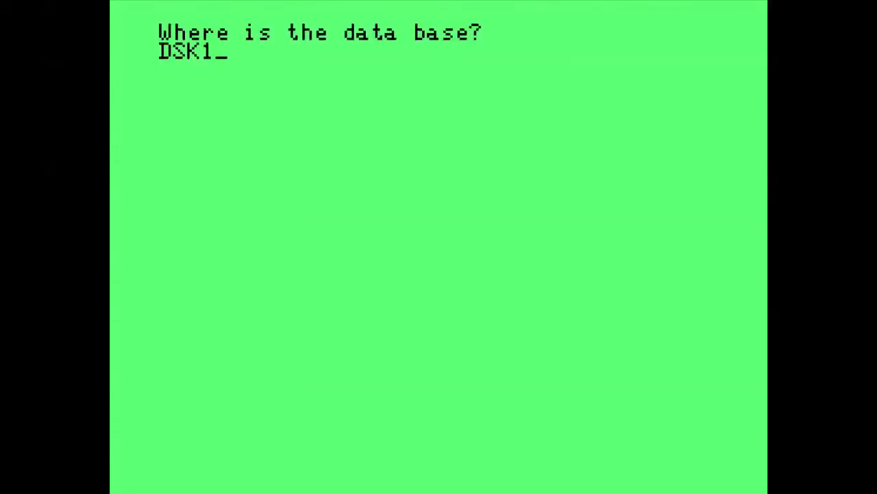
text(.SAVAGE)
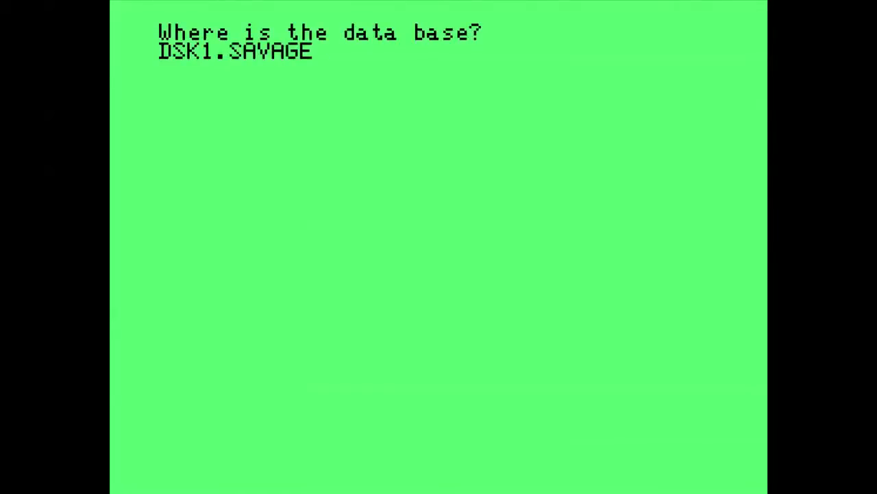
key(Return)
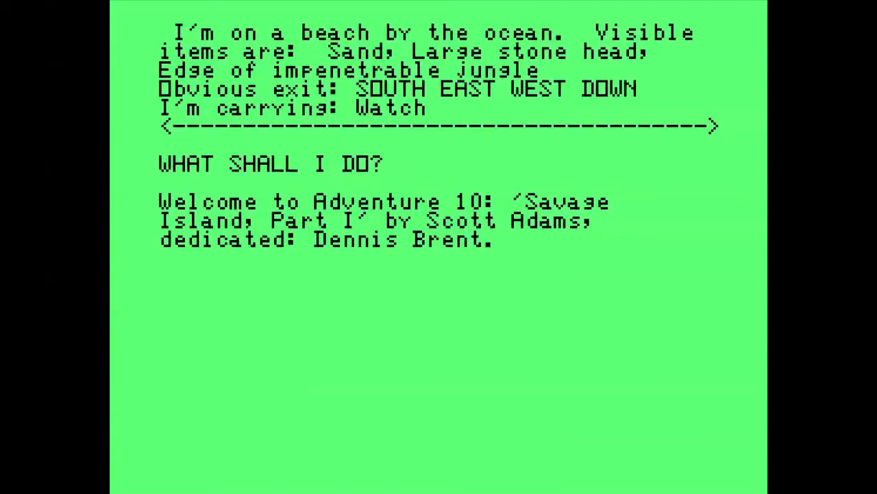
text(OOK HEAD)
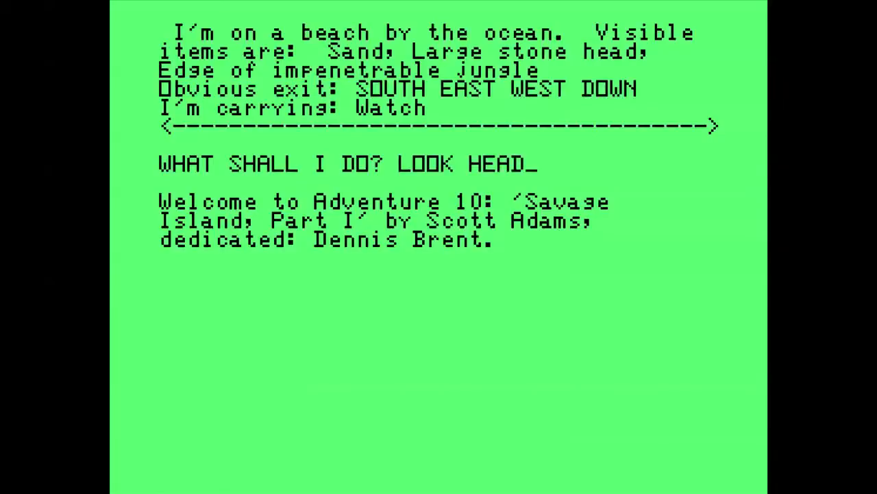
key(Return)
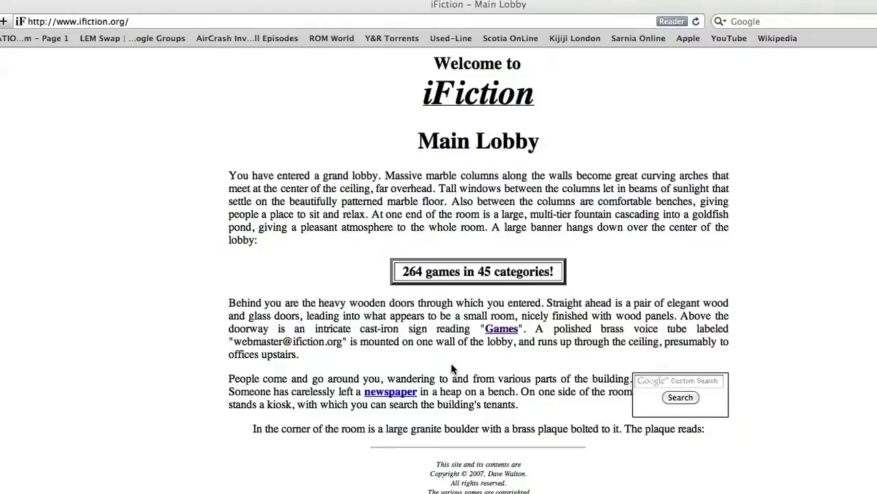
- Browse Games > Adventure International > Scott Adams Classic Adventures and start Savage Island, Part I
click(504, 330)
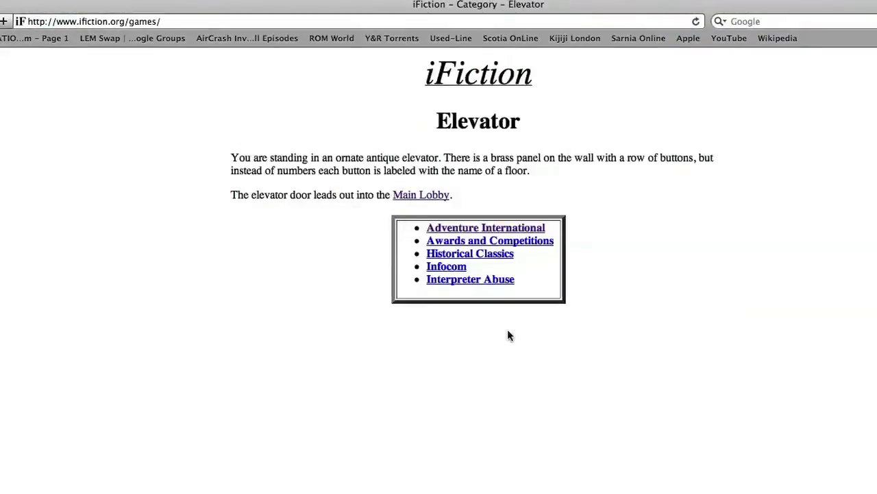
click(478, 229)
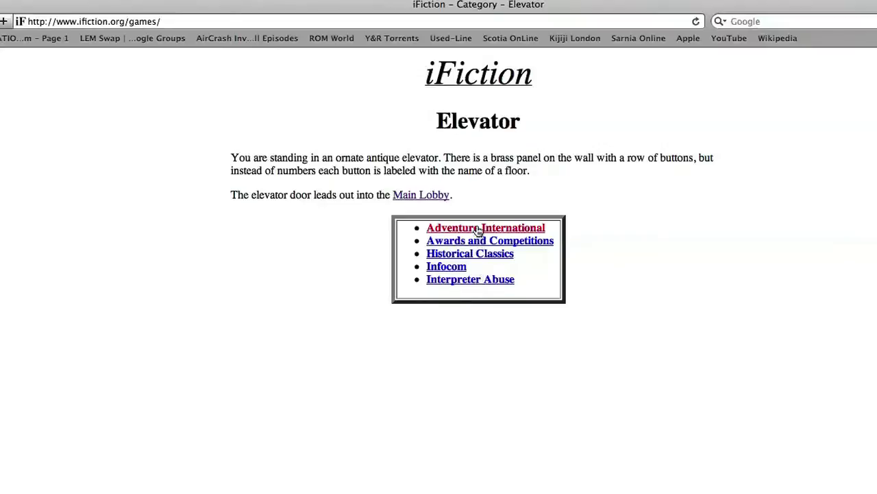
click(462, 271)
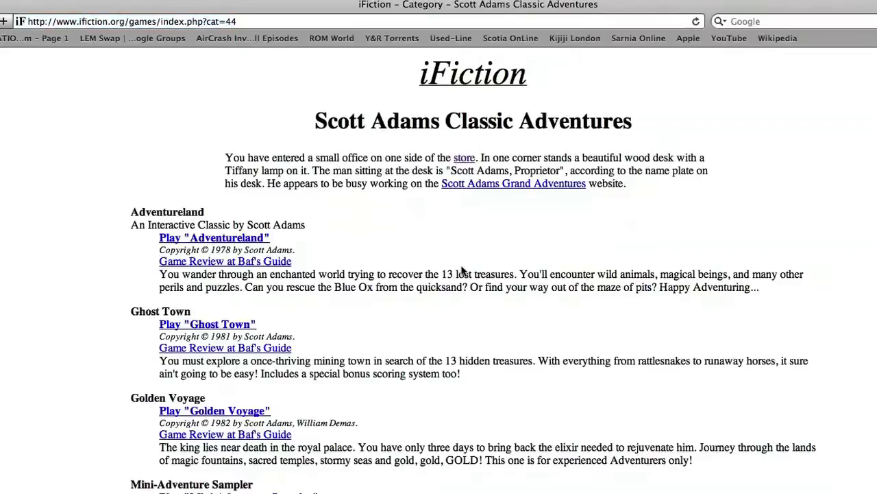
scroll(410, 299, down, 3)
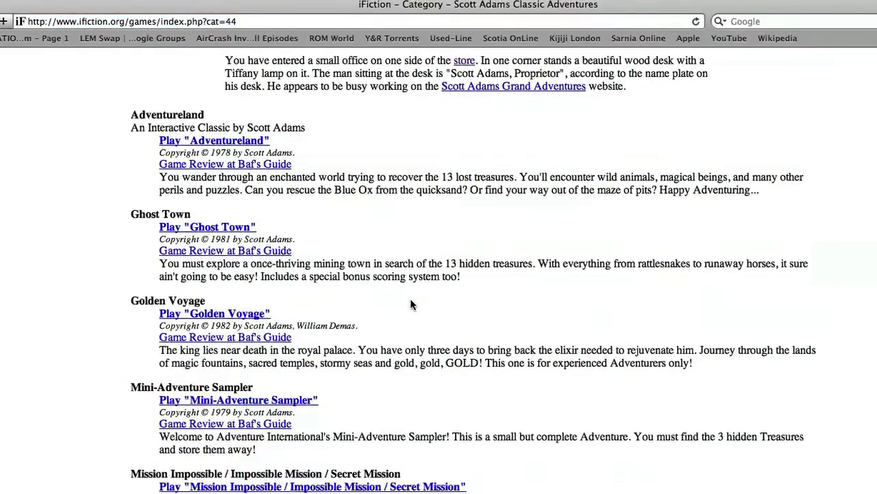
scroll(410, 298, down, 10)
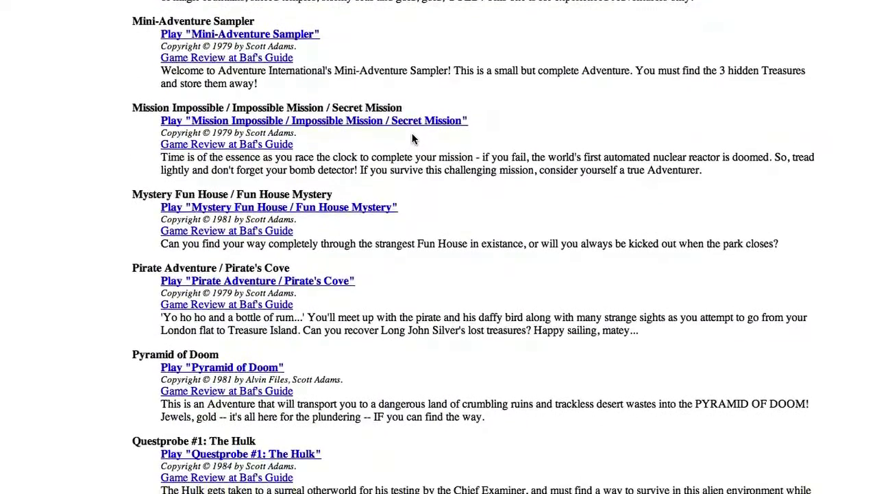
scroll(412, 139, down, 7)
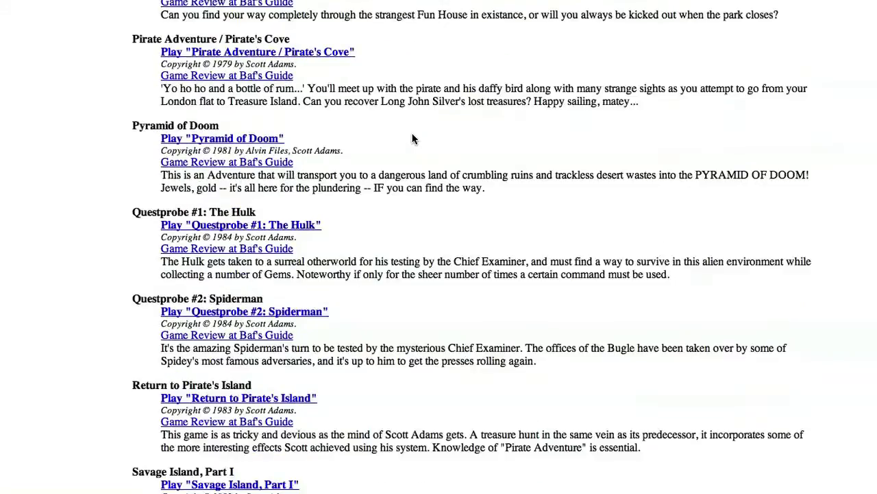
scroll(412, 139, down, 4)
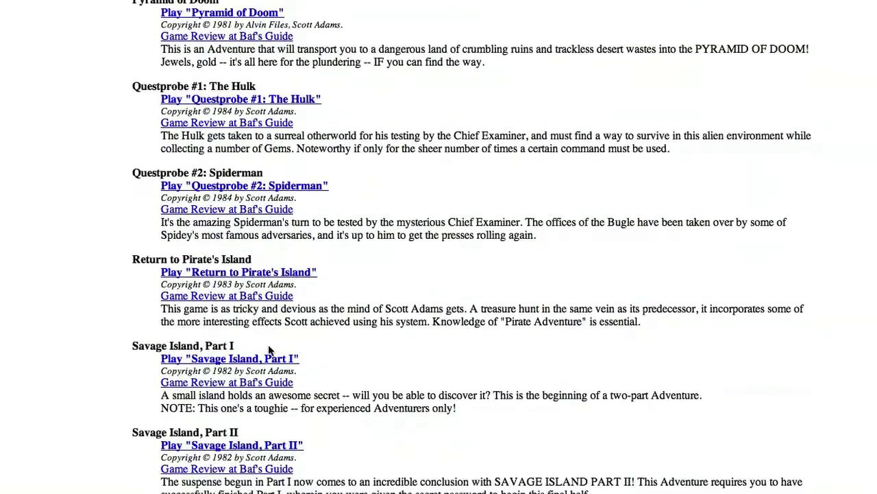
click(237, 358)
text(s)
click(464, 435)
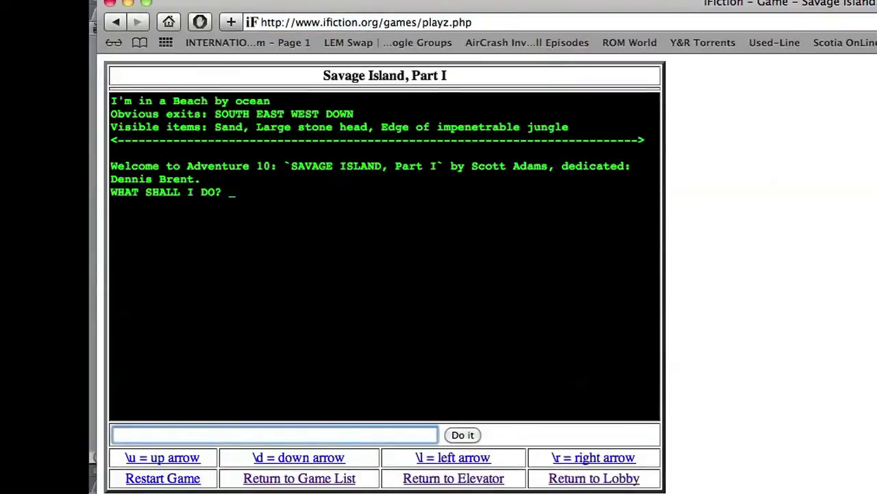
- Enter the command 'look head' in the browser game's command box
text(look head)
click(463, 436)
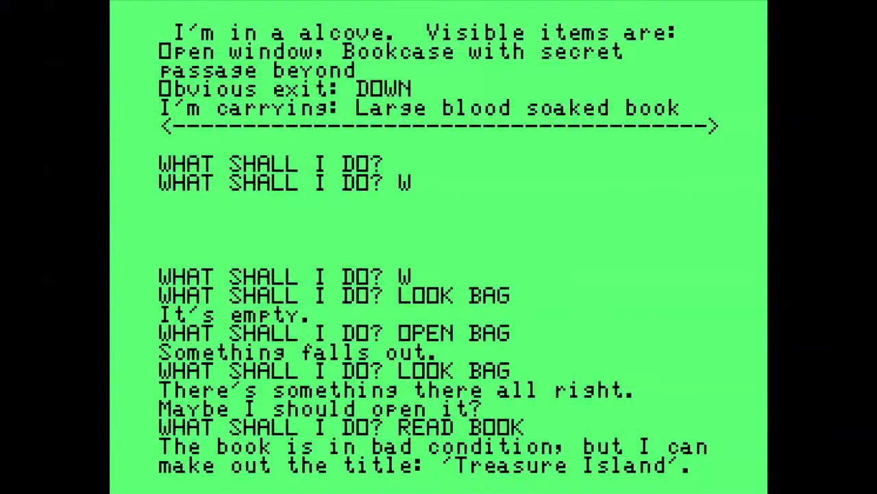
- Enter GO WINDOW and READ BOOK, then type GO CAVE
text(GO WINDOW)
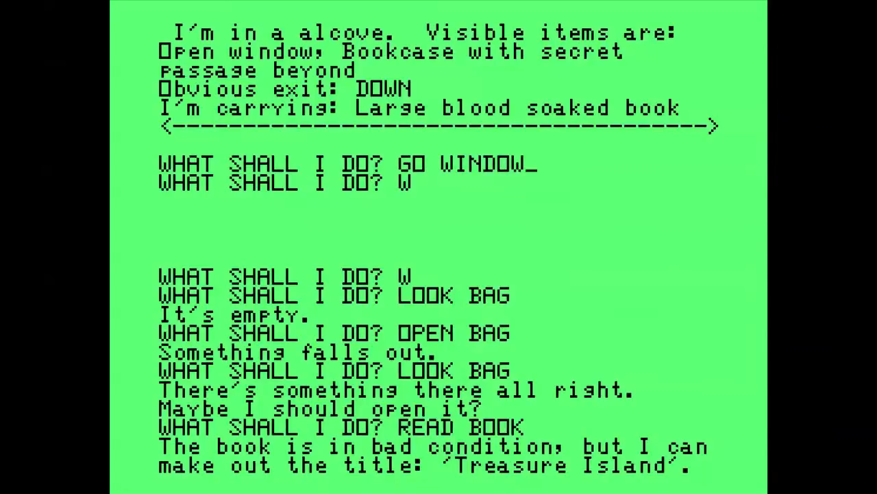
key(Return)
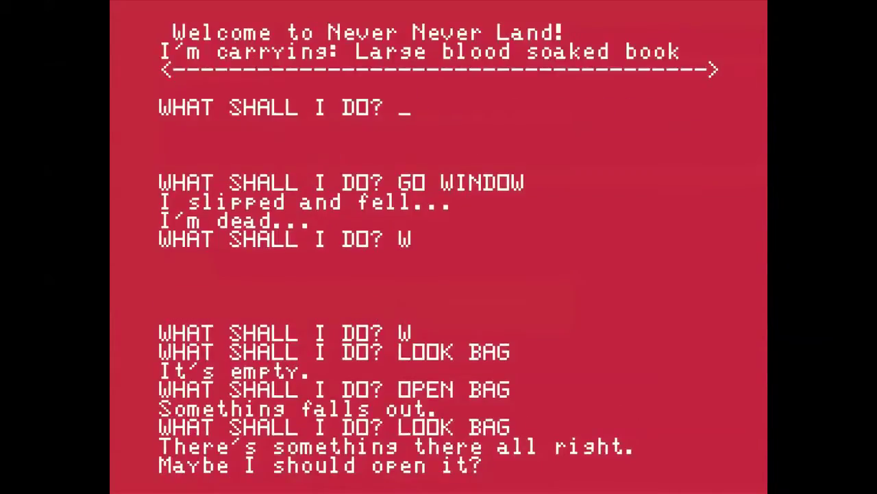
text(READ BOOK)
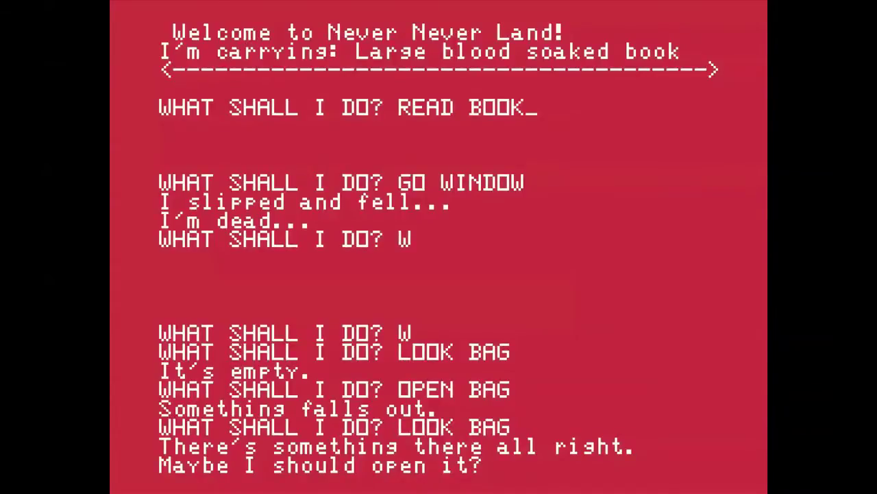
key(Return)
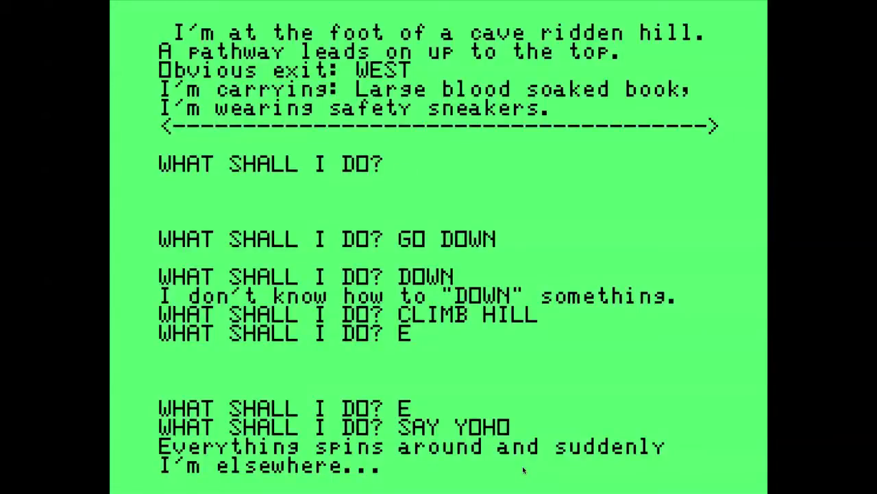
text(GO CAVE)
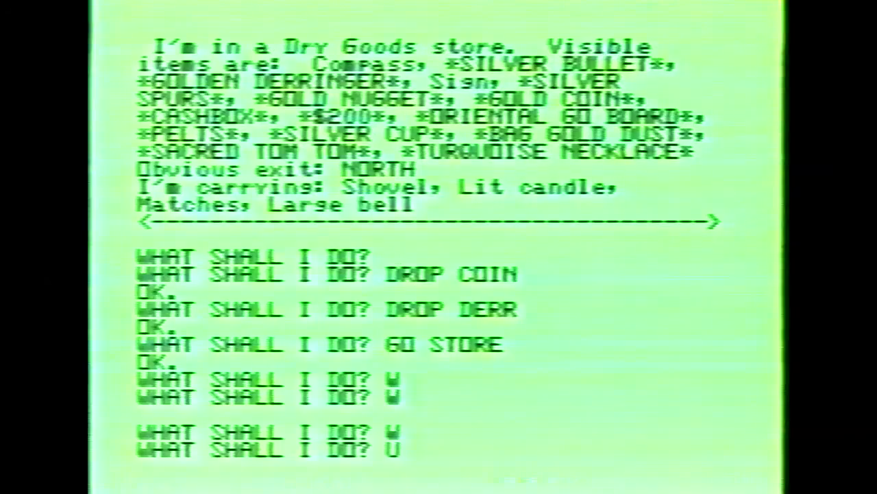
- Enter SCORE at the WHAT SHALL I DO? prompt
text(SCORE)
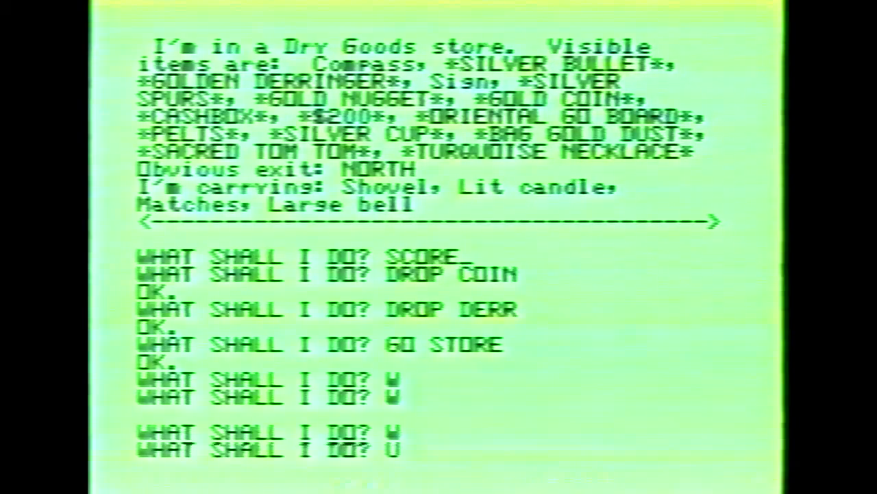
key(Return)
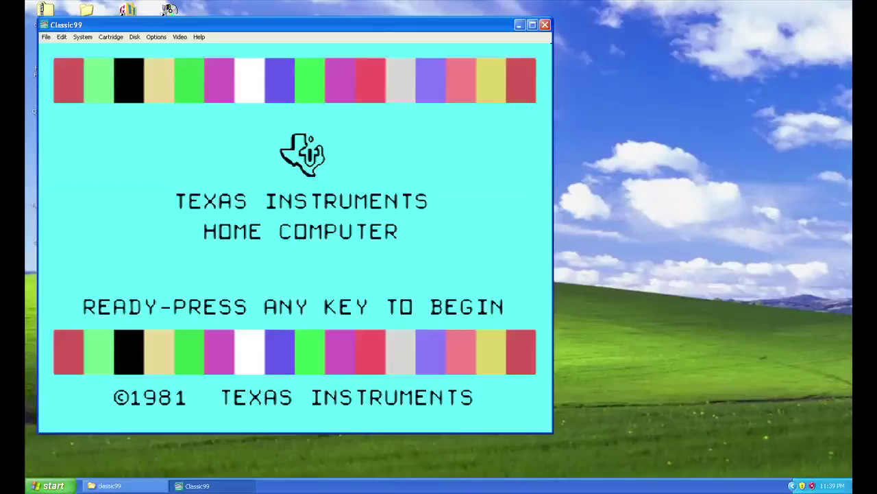
- Show the list of game titles under Classic99's Cartridge > Games menu
key(alt+c)
key(Down)
key(Right)
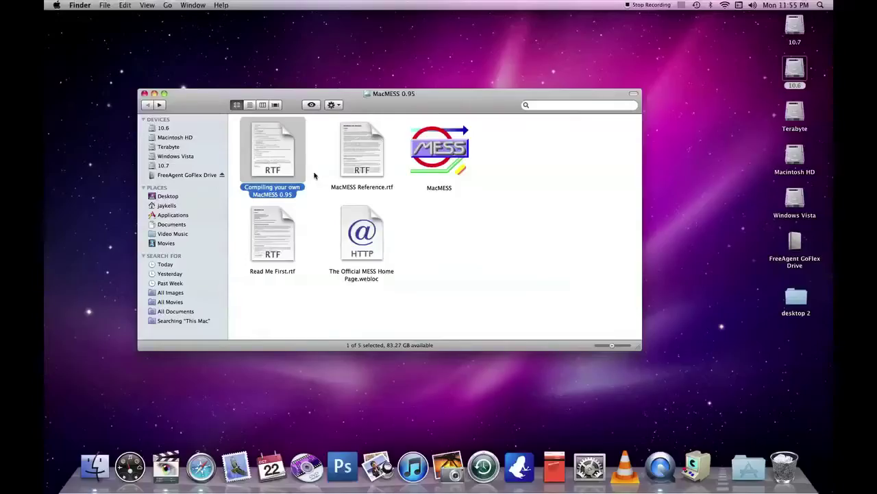
- Select the MacMESS Reference document and MacMESS application in the MacMESS 0.95 folder, then deselect
click(332, 173)
click(363, 172)
click(446, 158)
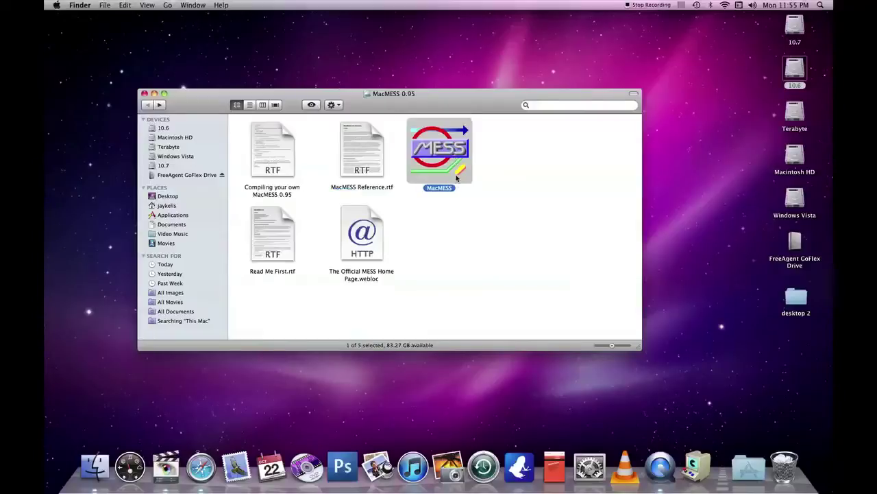
click(459, 210)
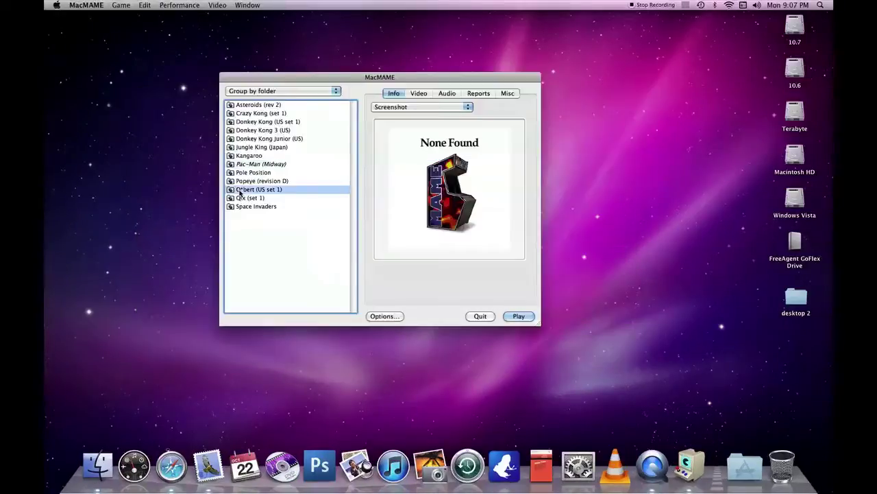
- Launch Q*bert, insert a coin with 5, start one player and hop down the pyramid
click(522, 320)
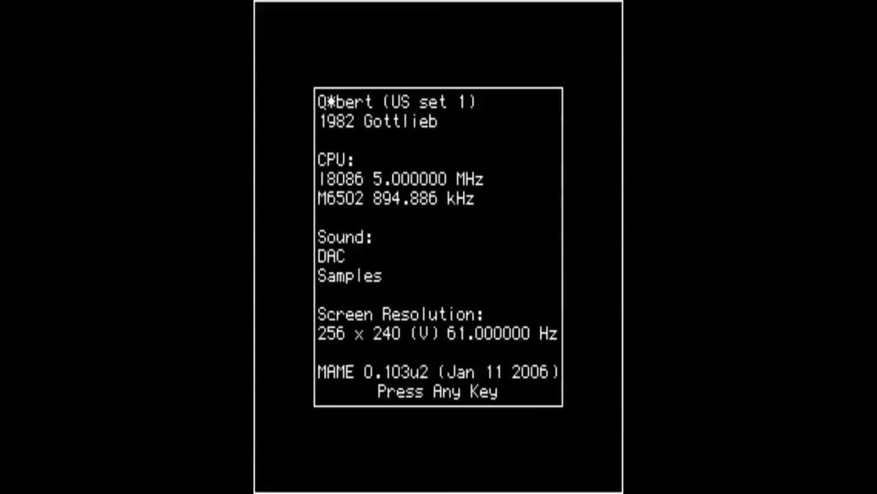
key(Return)
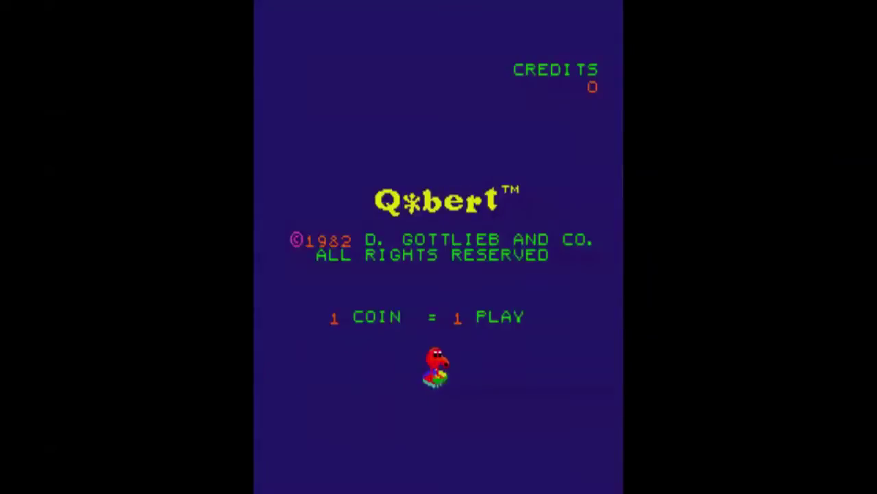
key(5)
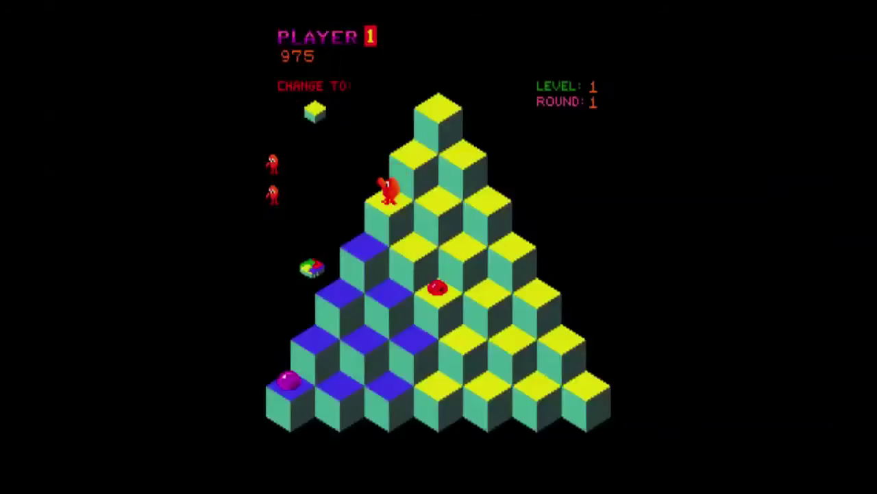
key(Down)
key(Down)
key(Left)
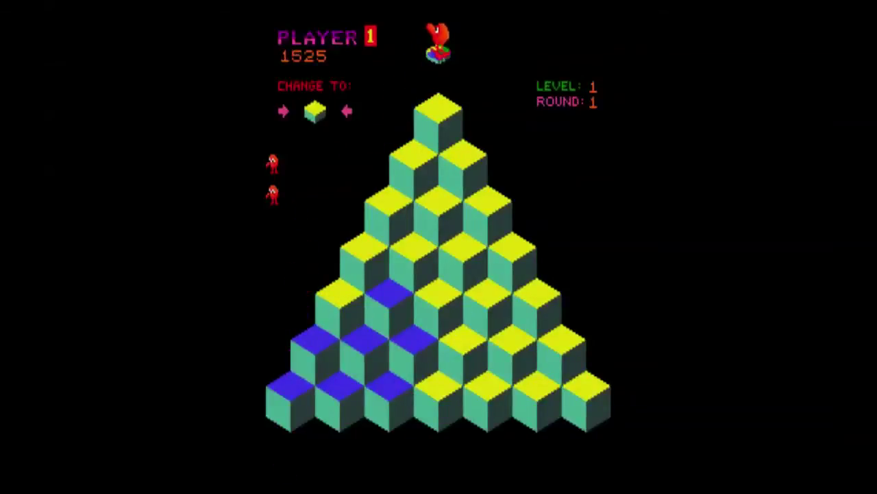
key(Left)
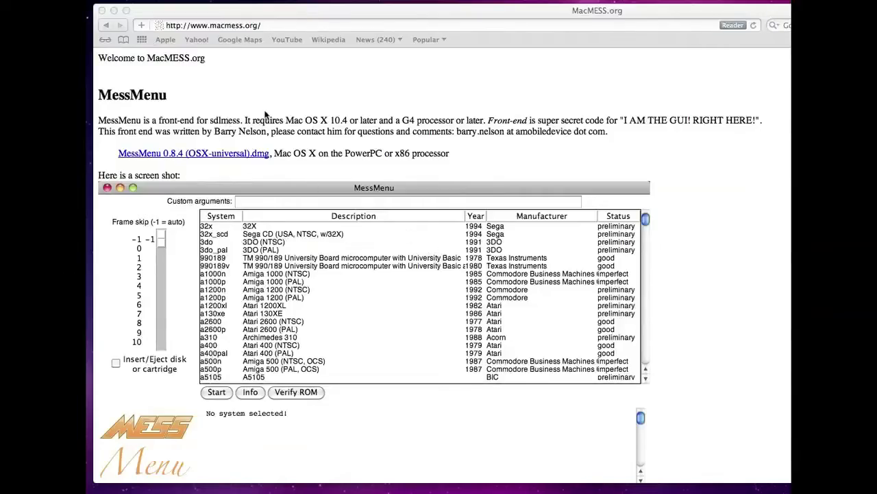
- Scroll the MacMESS.org page past the MessMenu screenshot to SDLMESS downloads
scroll(275, 103, down, 2)
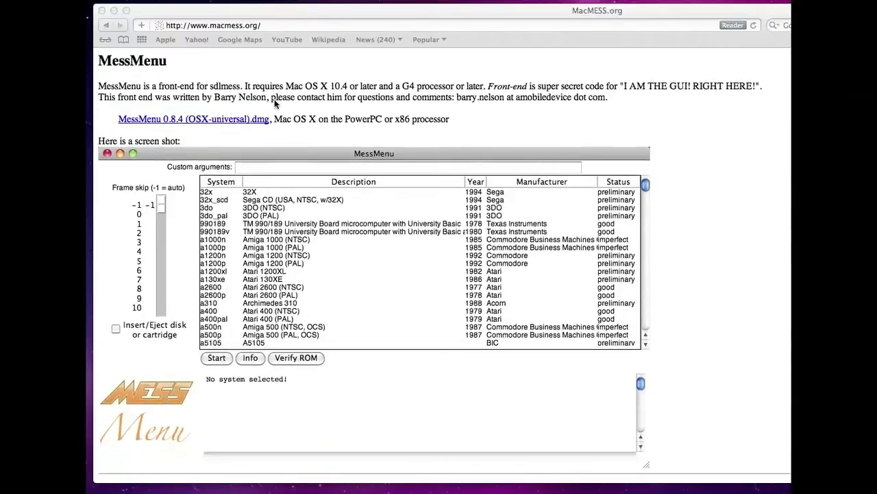
scroll(275, 104, down, 10)
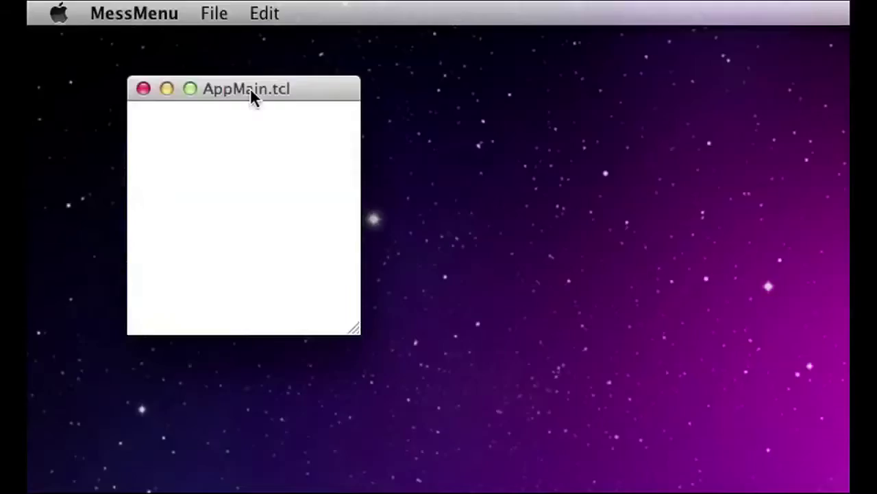
click(145, 18)
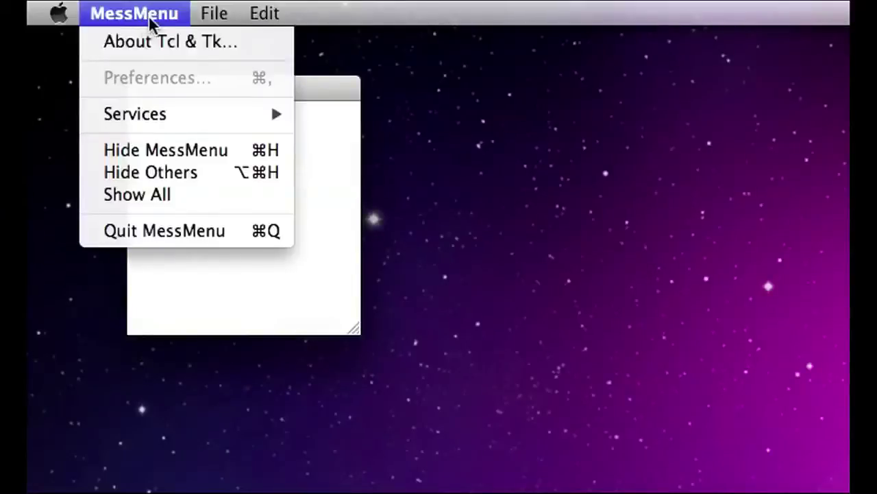
mouse_move(203, 24)
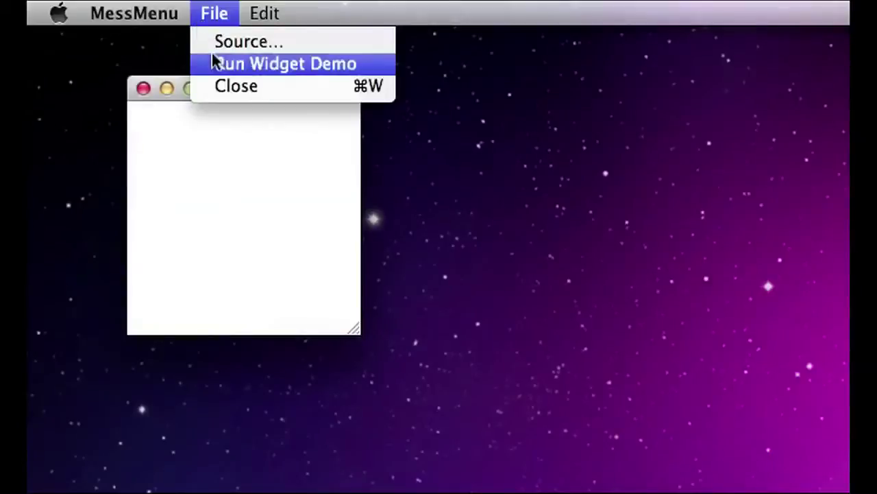
click(218, 63)
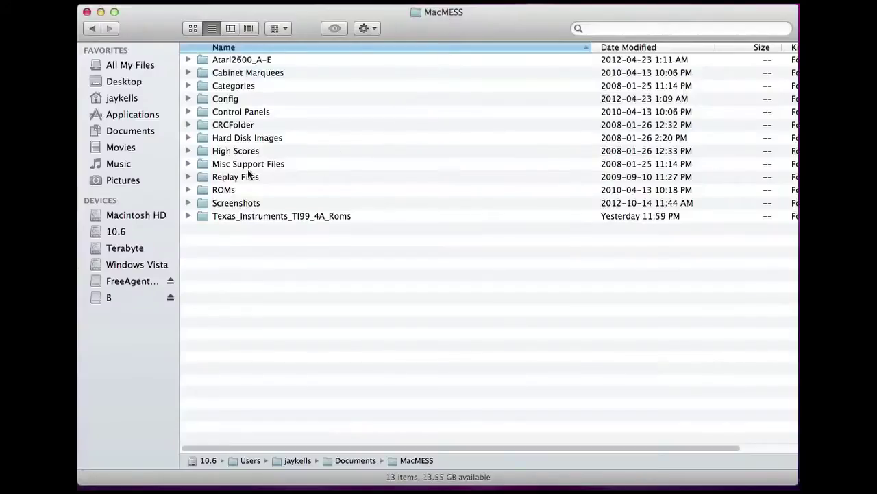
- Expand ROMs, ti99_4a and ti99_4a zip roms in list view, then scroll the files
click(188, 191)
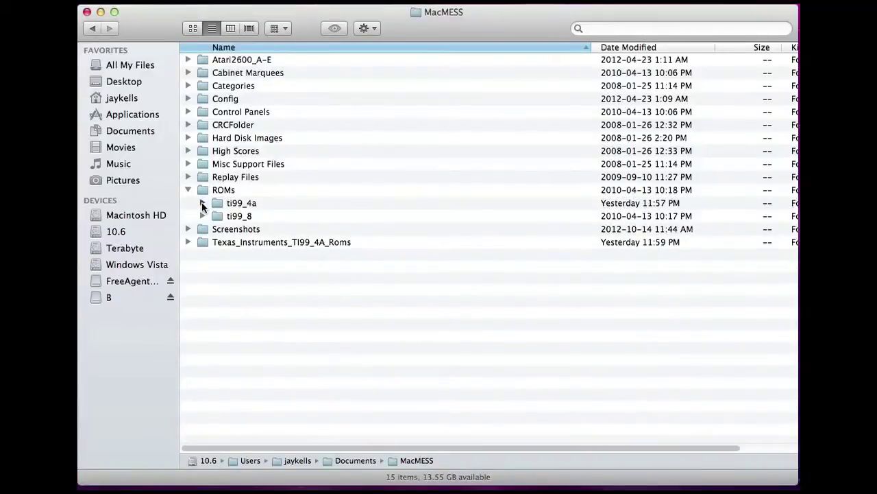
click(202, 204)
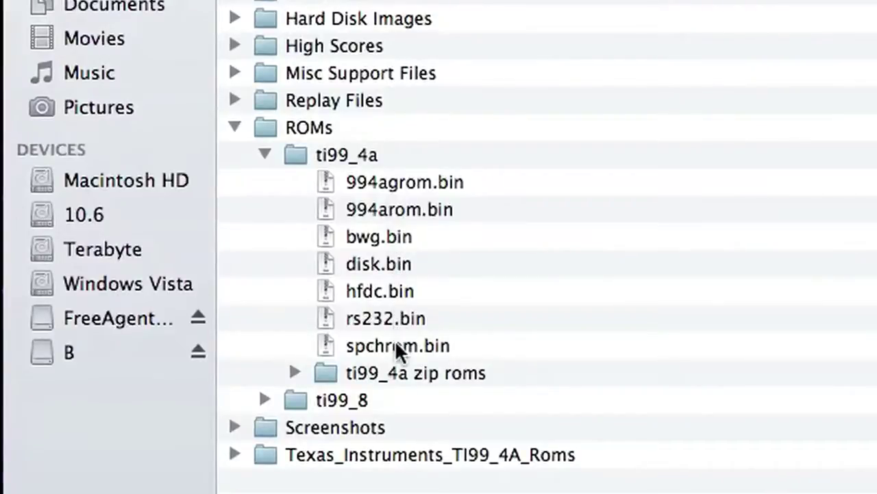
click(293, 374)
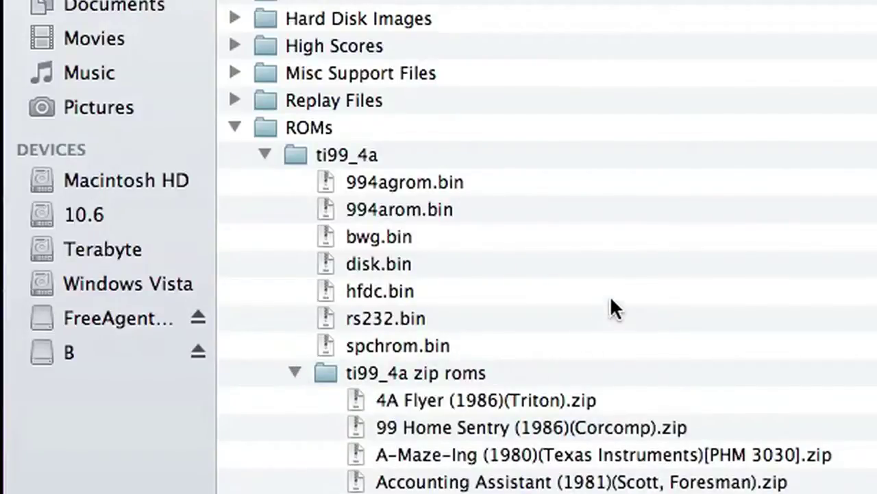
scroll(610, 298, down, 5)
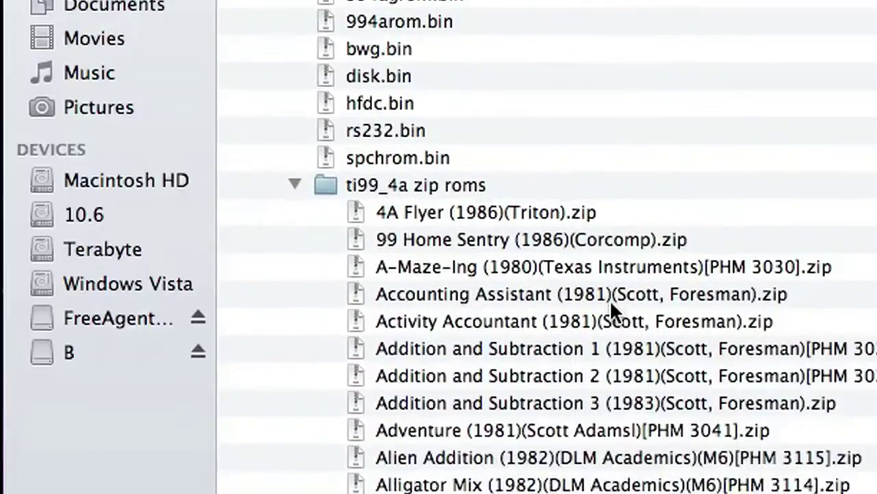
scroll(611, 302, down, 10)
scroll(610, 302, down, 7)
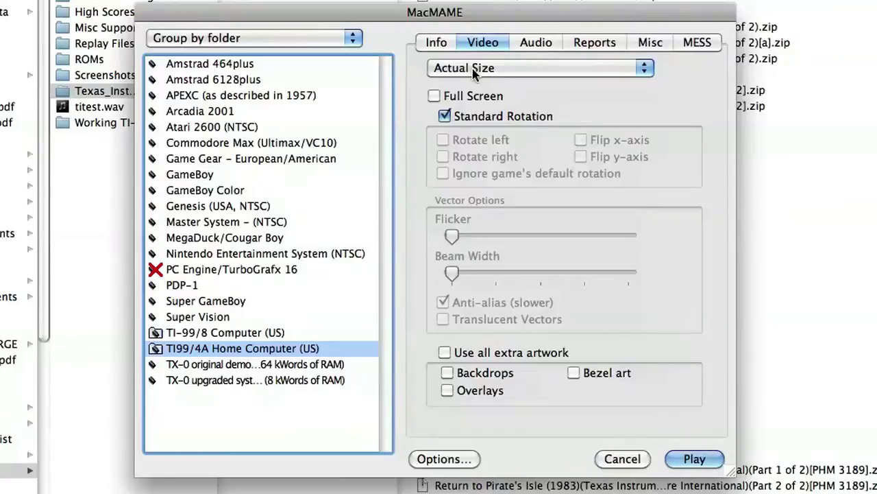
- Launch the TI99/4A emulation and skip past the info and PARSEC title screens
click(695, 459)
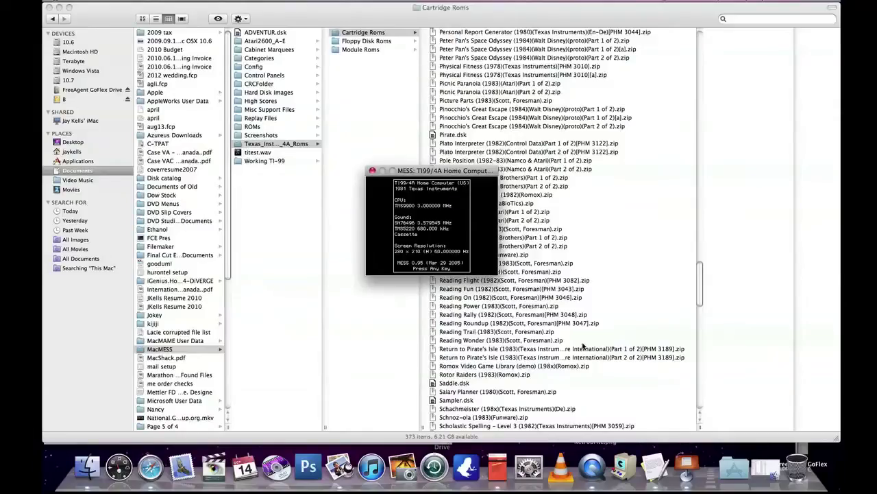
key(Return)
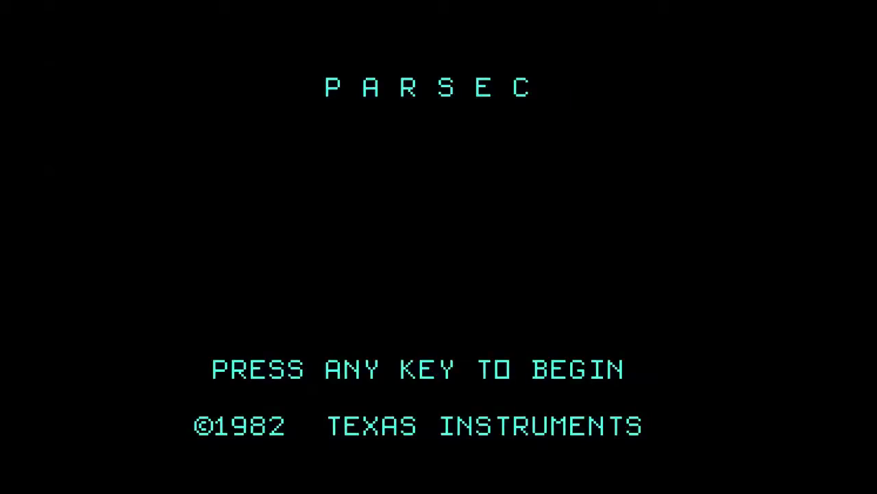
key(space)
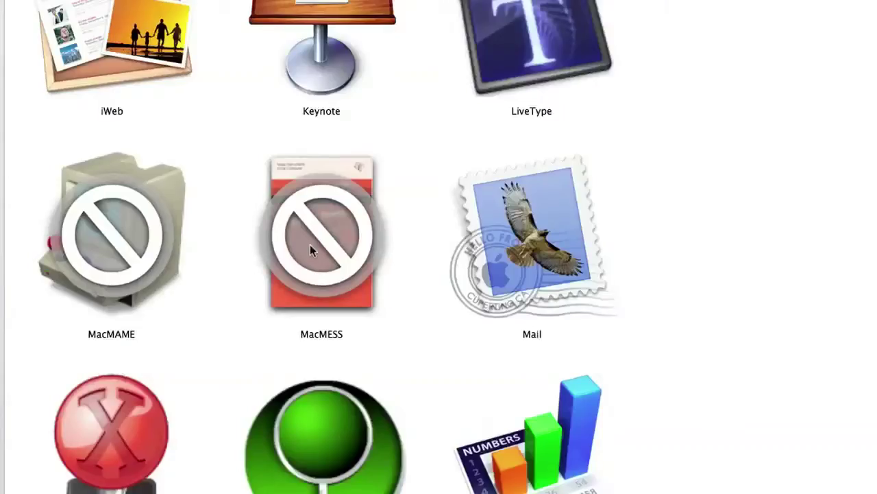
double_click(310, 246)
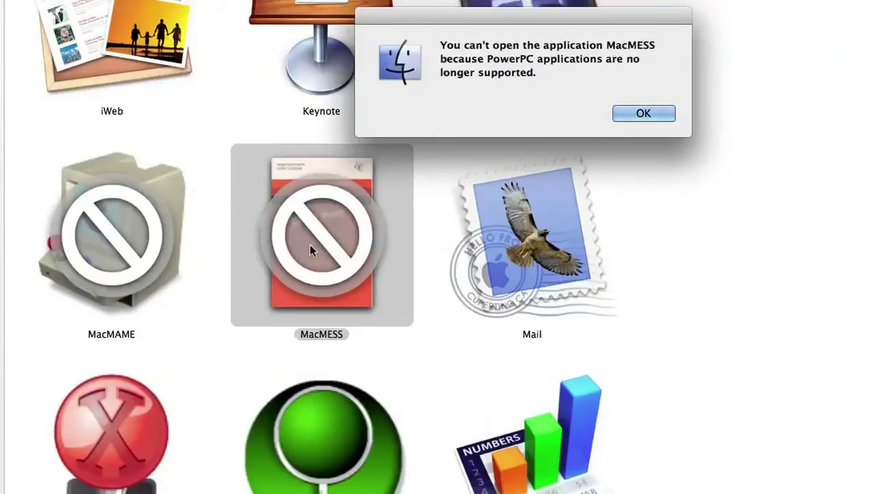
click(647, 113)
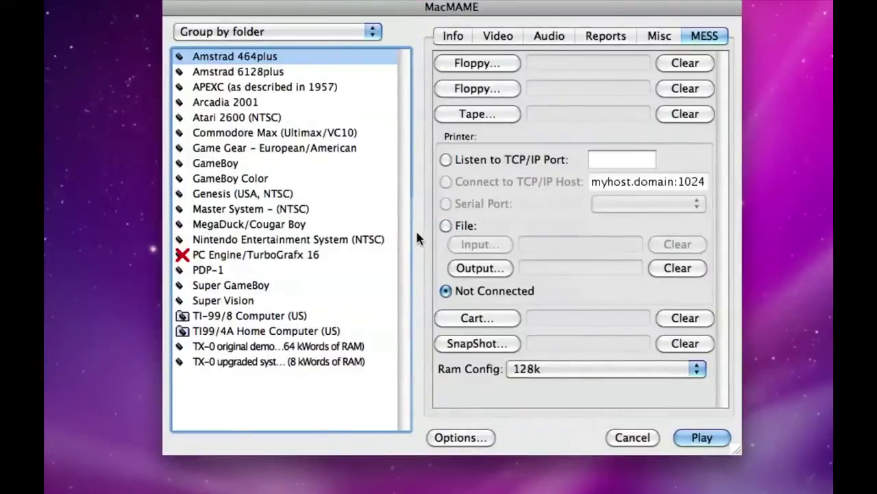
- Select TI99/4A Home Computer (US) and load the Adventure PHM 3041 cartridge
click(288, 331)
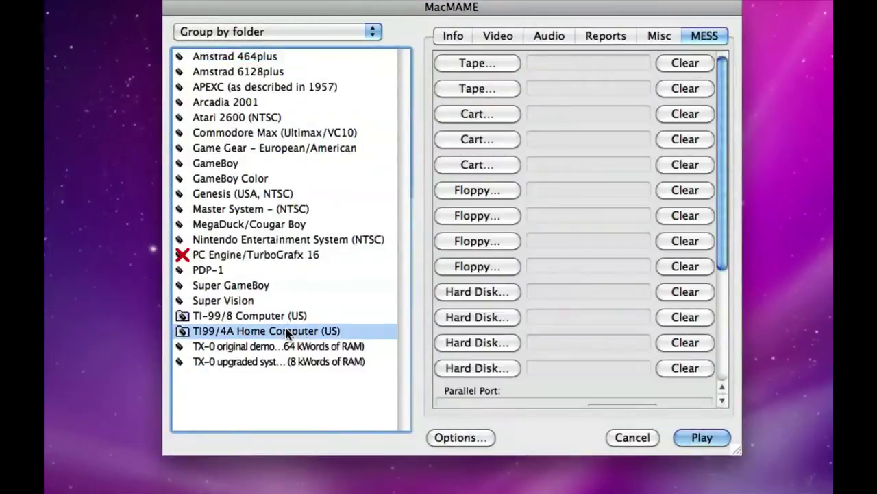
click(483, 113)
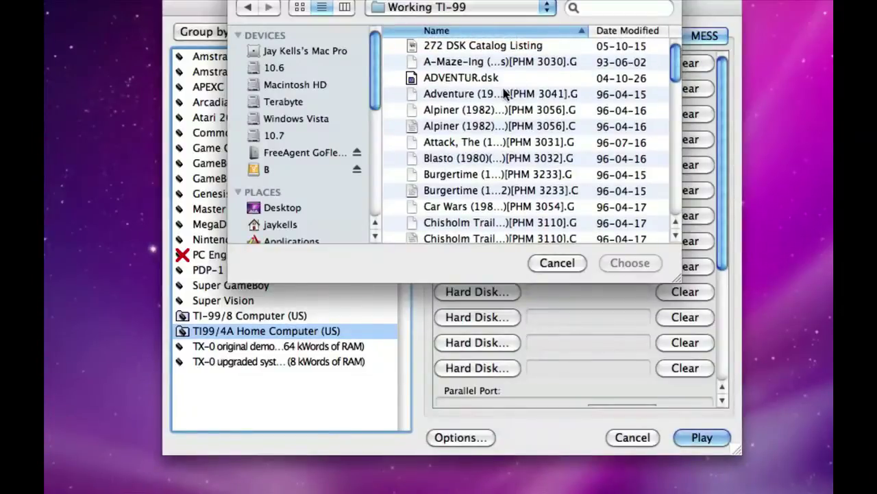
click(464, 94)
click(629, 262)
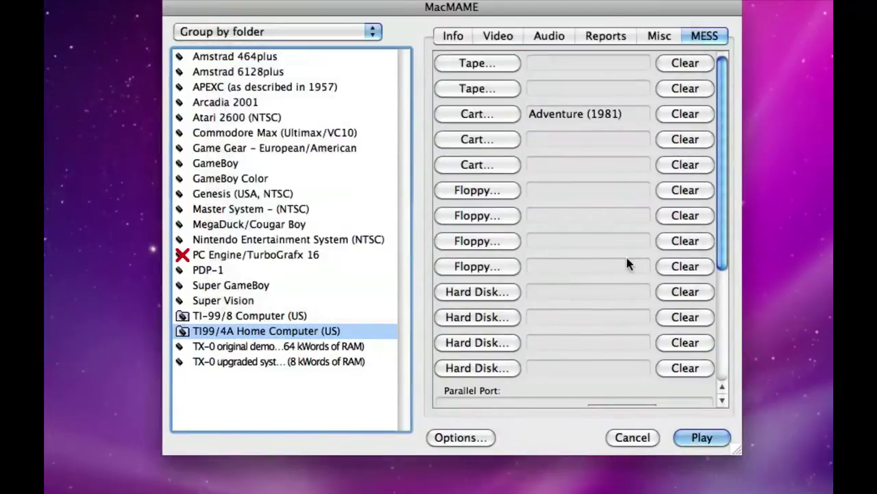
- Load the ADVENTUR.dsk disk image into the floppy drive
click(489, 191)
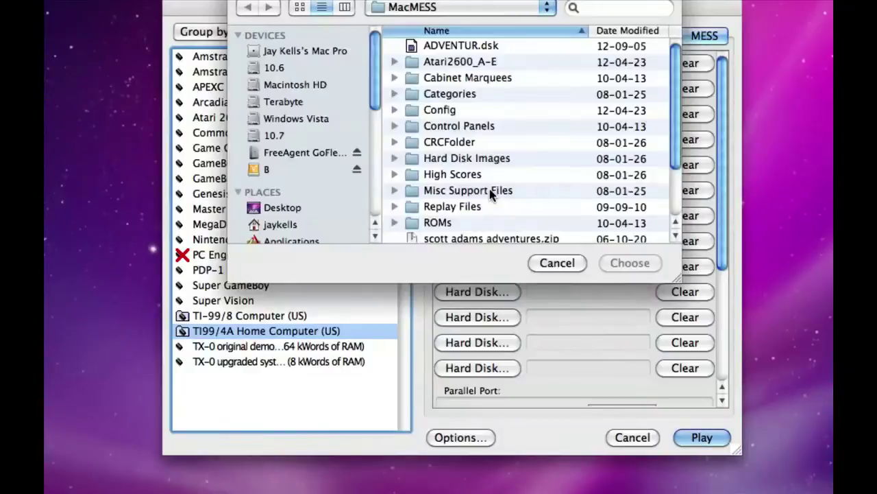
click(439, 48)
click(624, 264)
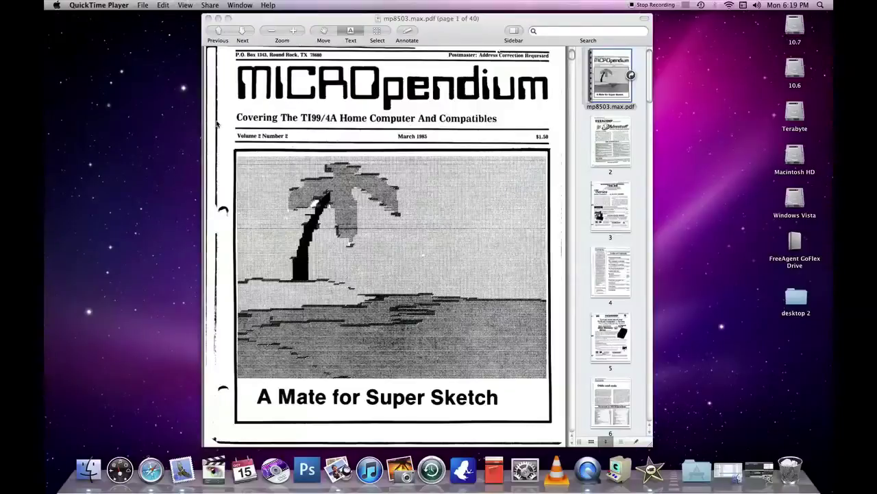
- Bring the mp8503.max.pdf MICROpendium issue to the front in Preview
click(262, 21)
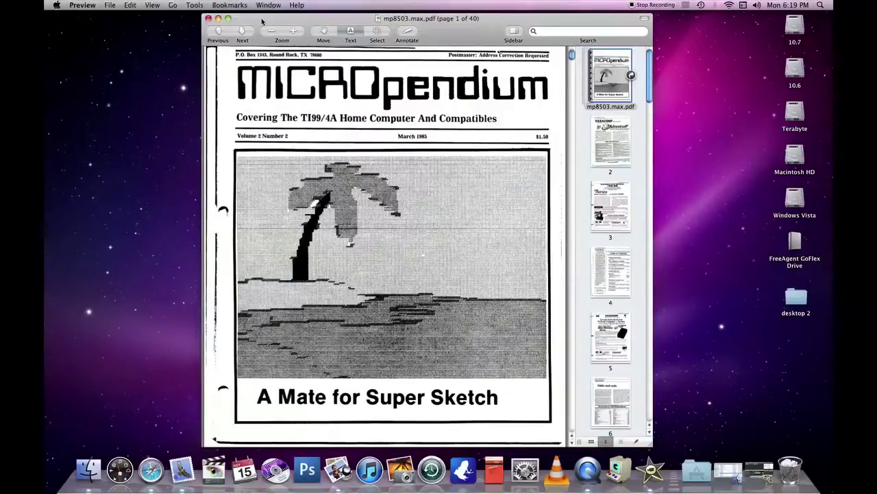